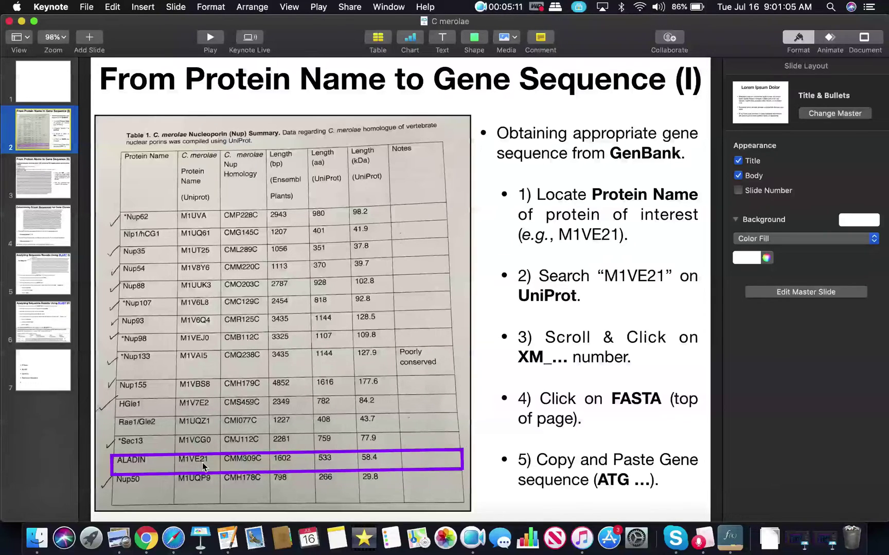
# Search UniProt for 'aladin' to list the 422 matching UniProtKB entries
pyautogui.click(152, 541)
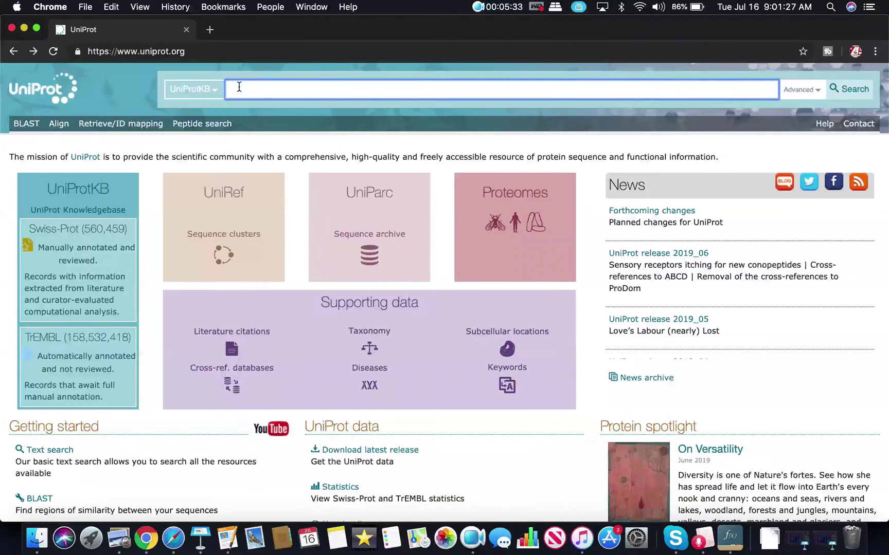
pyautogui.write('alad')
pyautogui.press('Return')
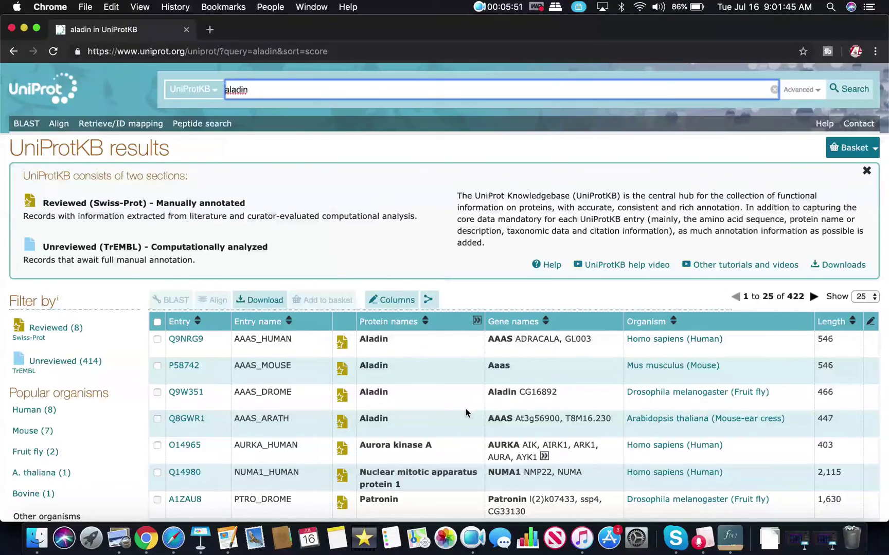
# Filter the aladin results to Cyanidioschyzon merolae (strain 10D), leaving only M1VE21, then return to Keynote
pyautogui.scroll(-5, 465, 409)
pyautogui.scroll(-2, 465, 408)
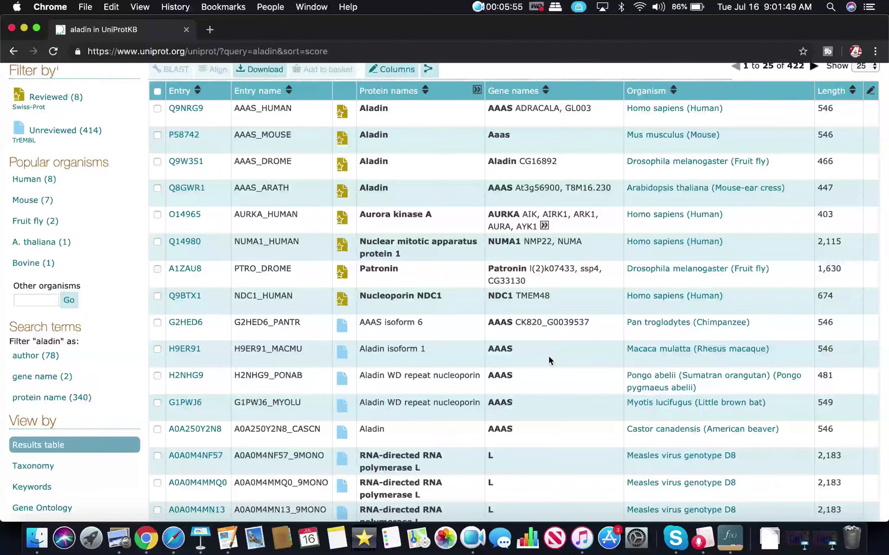
pyautogui.click(27, 299)
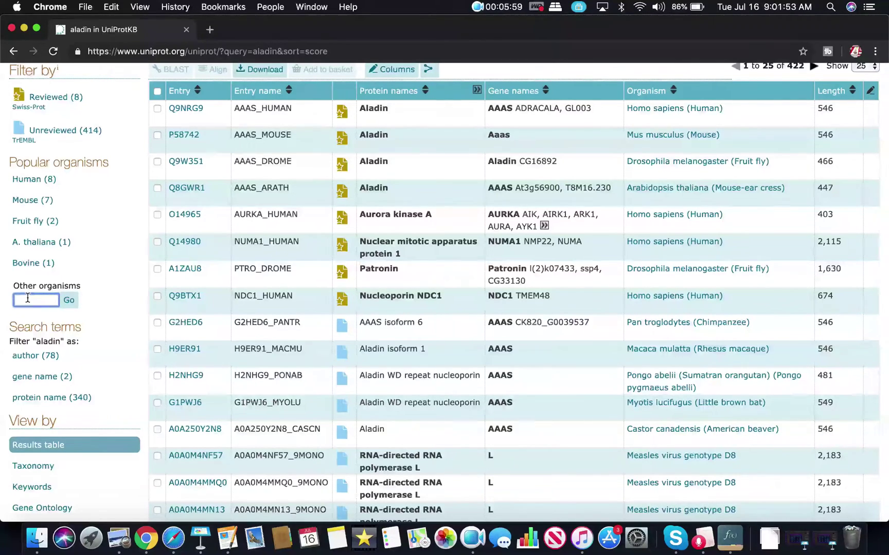
pyautogui.write('merolae')
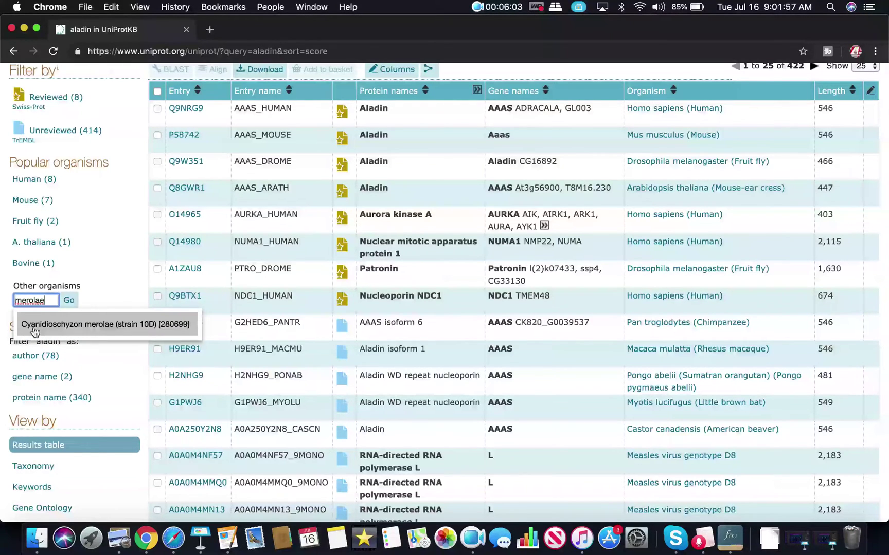
pyautogui.click(100, 328)
pyautogui.click(69, 300)
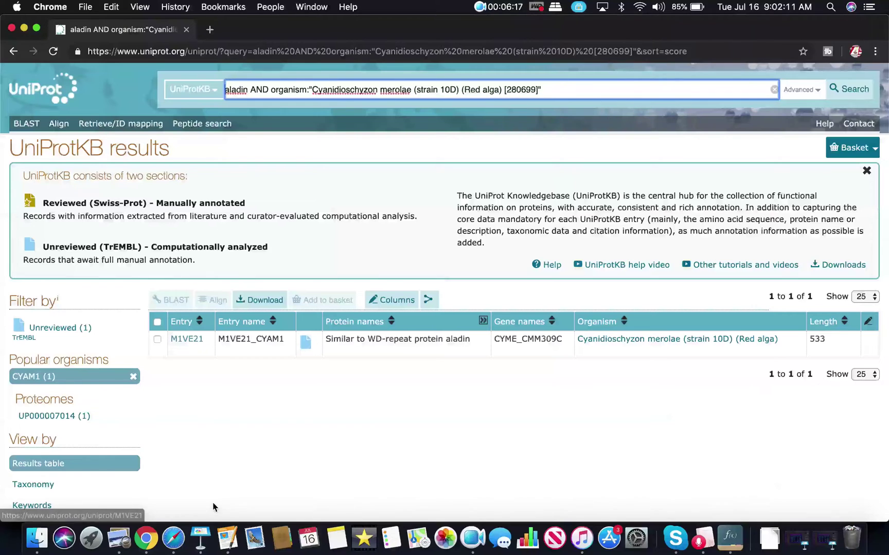
pyautogui.click(201, 538)
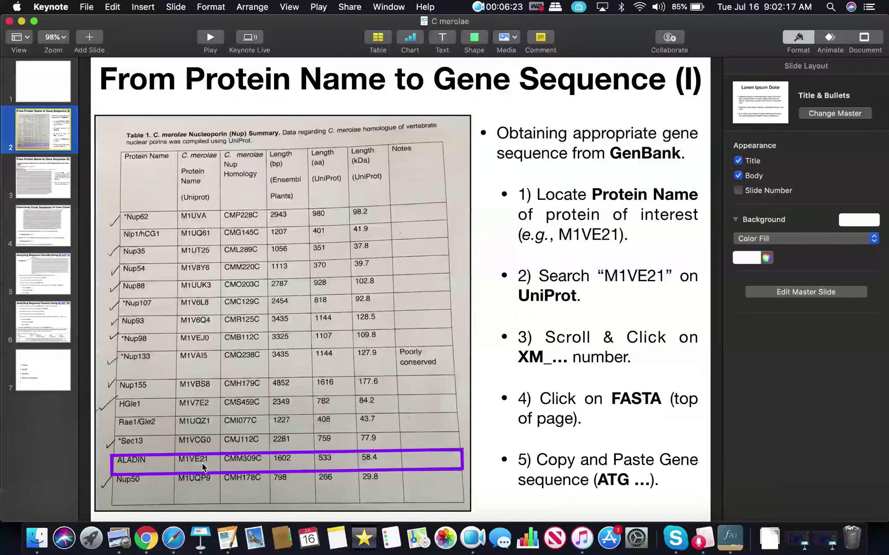
# Bring the browser with the single M1VE21 C. merolae result back to the front
pyautogui.click(146, 538)
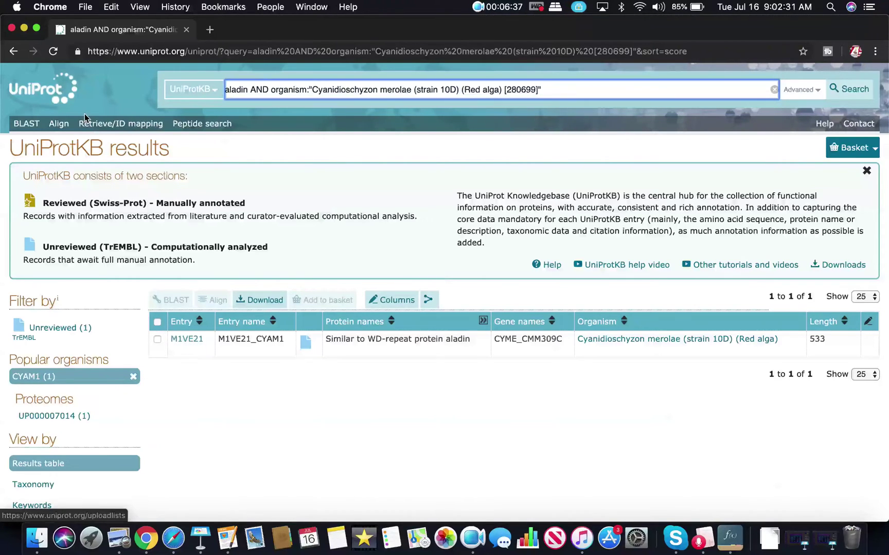
# Go back to the empty UniProt home page and copy M1VE21 from the Keynote slide
pyautogui.click(18, 52)
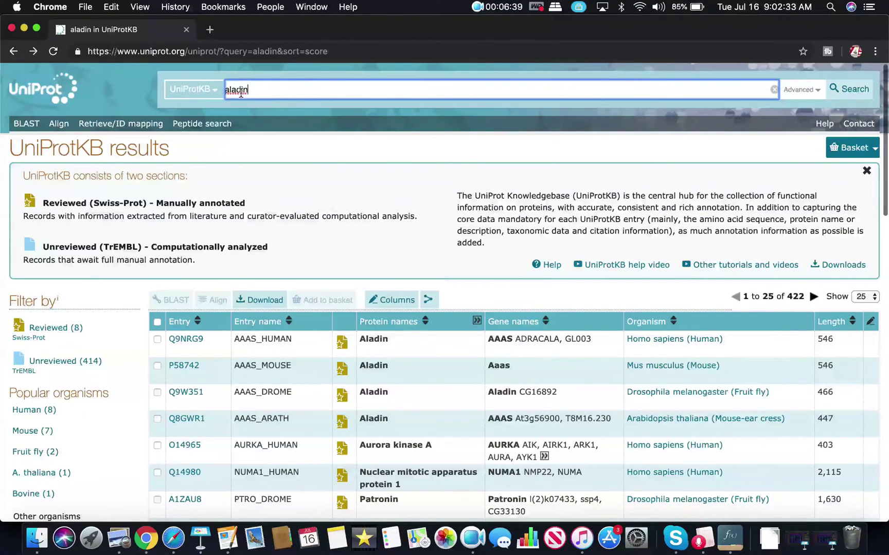
pyautogui.click(18, 52)
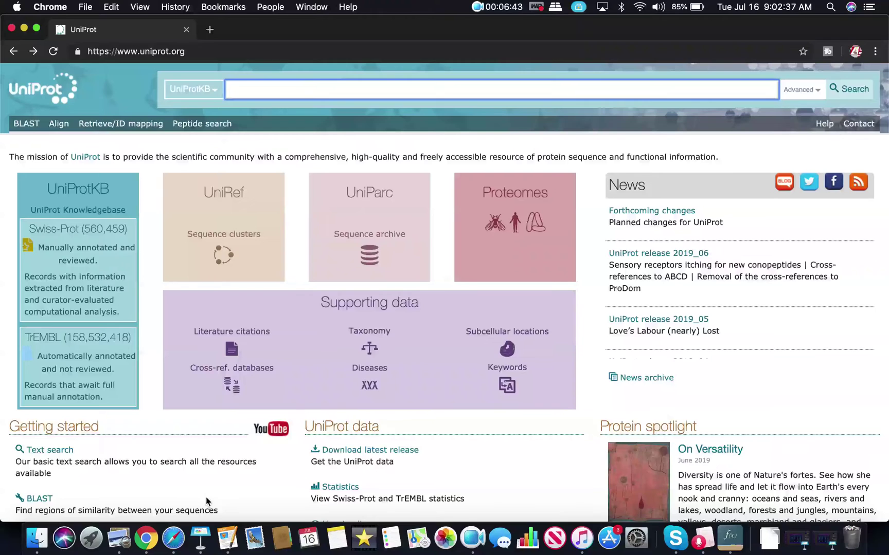
pyautogui.click(200, 537)
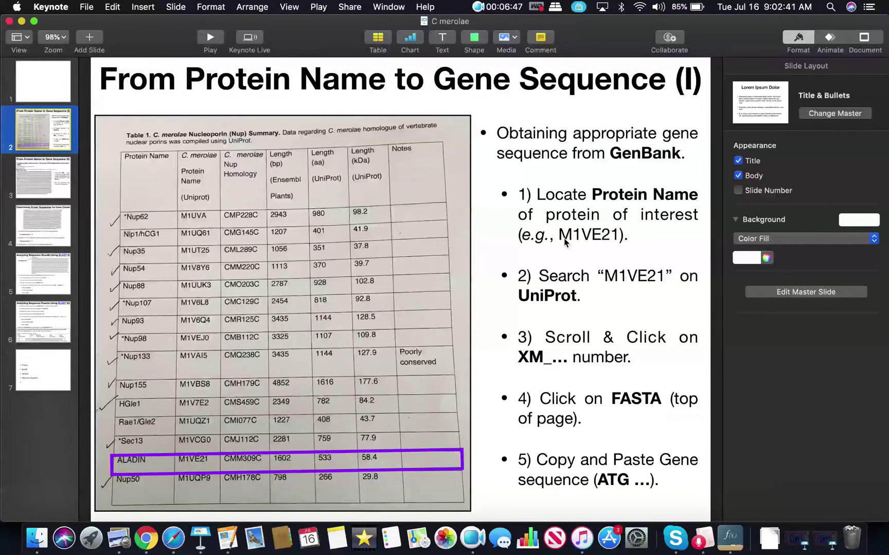
pyautogui.doubleClick(564, 237)
pyautogui.press('super+c')
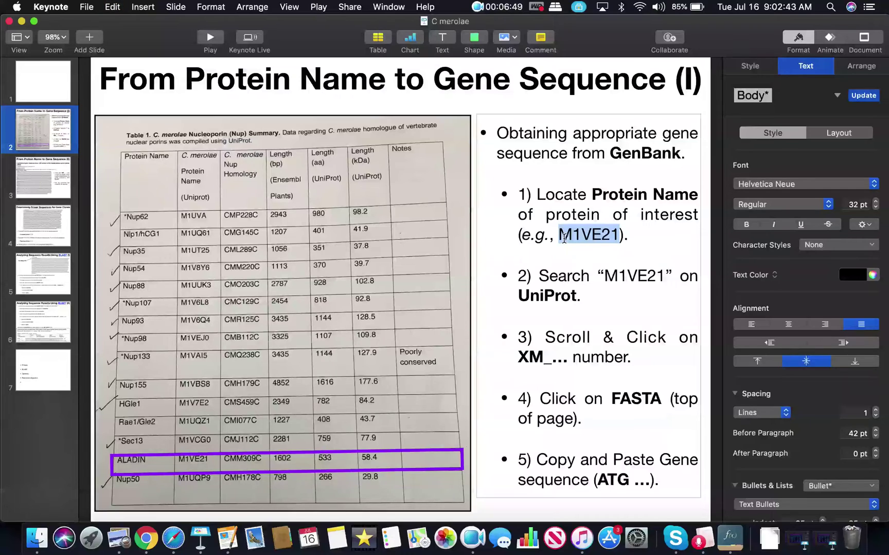
pyautogui.click(146, 538)
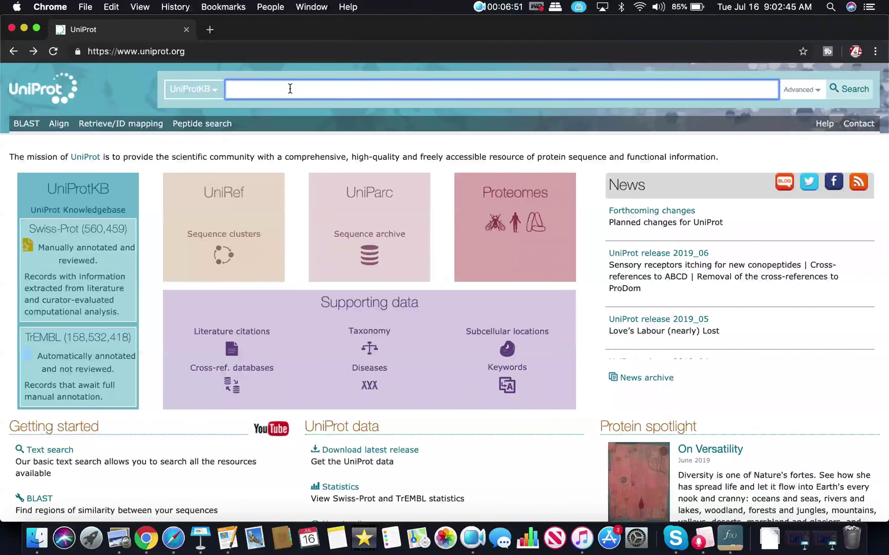
# Search UniProt for M1VE21 and scroll its entry down to the RefSeq cross-reference XM_005537111.1
pyautogui.press('super+v')
pyautogui.press('Return')
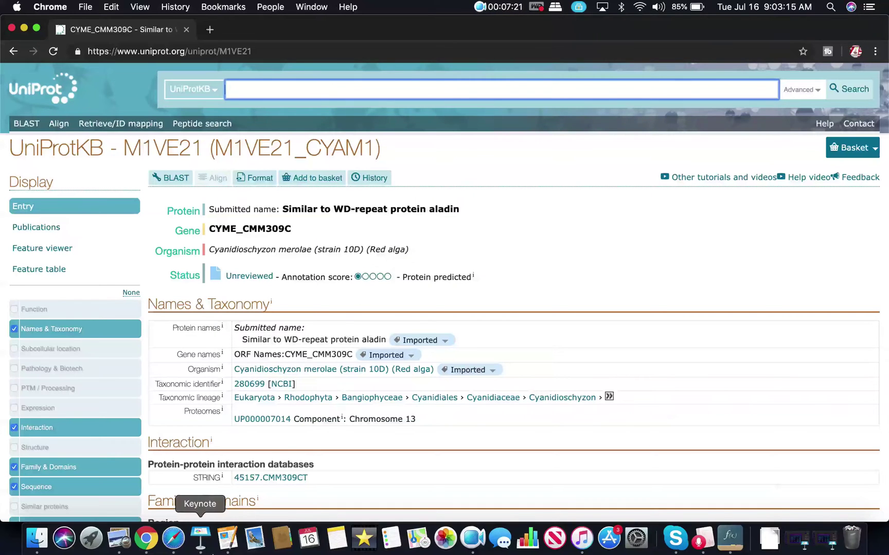
pyautogui.click(201, 540)
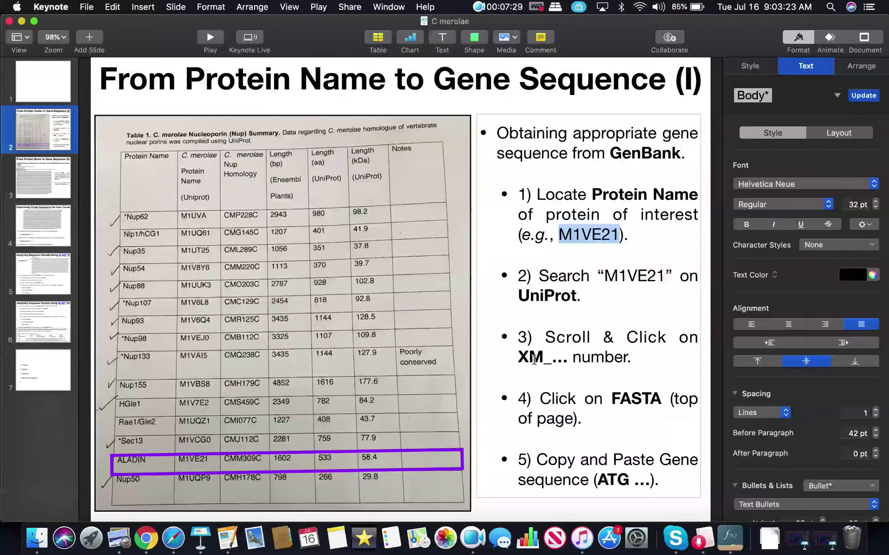
pyautogui.click(147, 538)
pyautogui.scroll(-15, 323, 457)
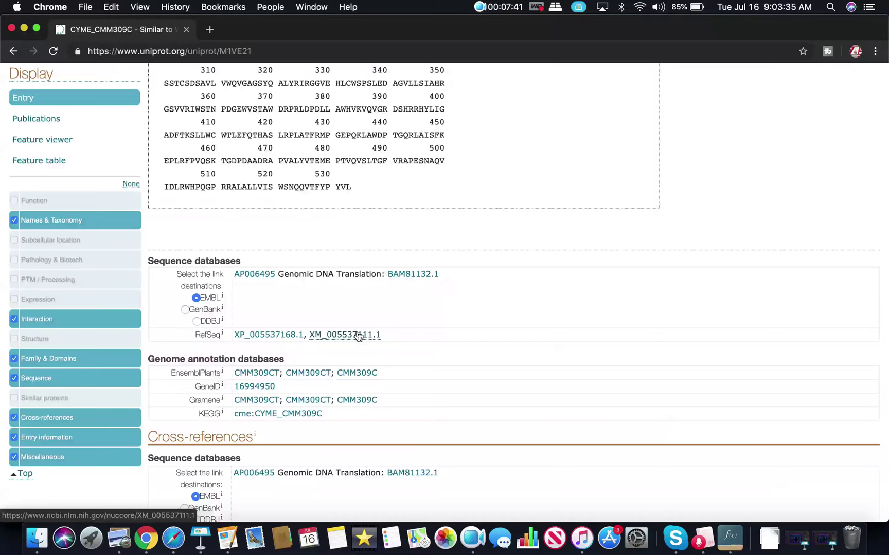
# Open RefSeq XM_005537111.1 in NCBI Nucleotide and scroll through the aladin partial mRNA record
pyautogui.click(342, 335)
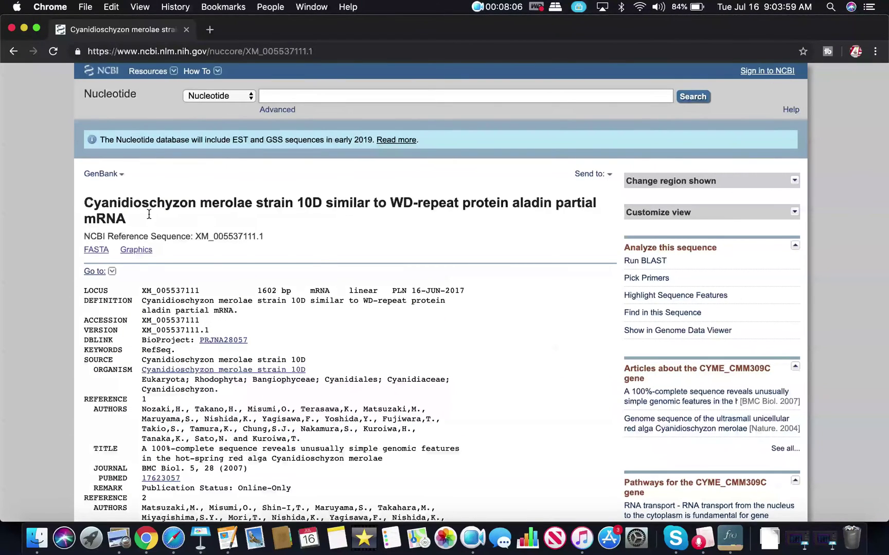
pyautogui.scroll(-4, 176, 448)
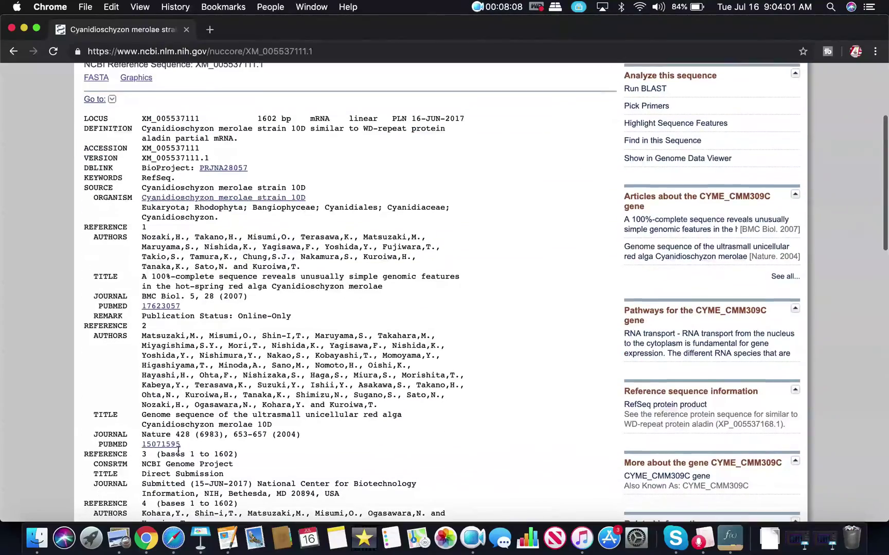
pyautogui.scroll(-2, 180, 387)
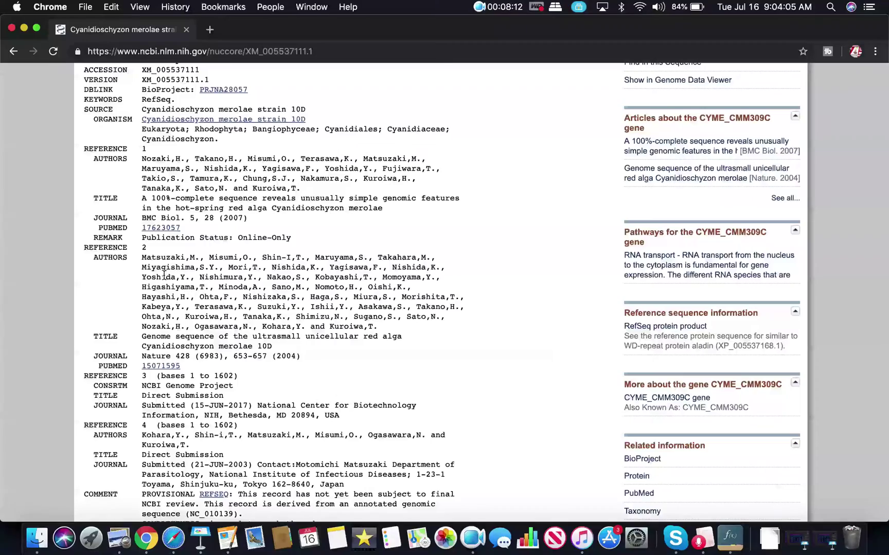
pyautogui.scroll(-8, 214, 334)
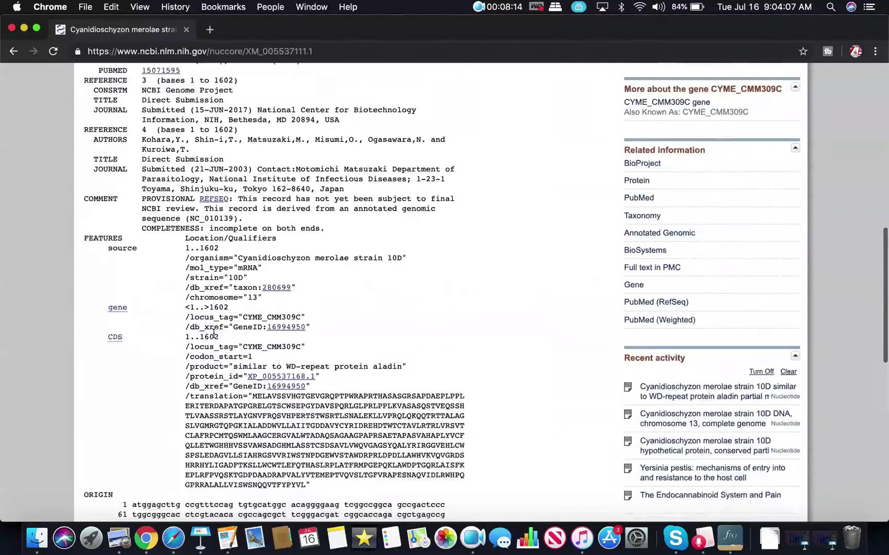
pyautogui.scroll(-3, 213, 335)
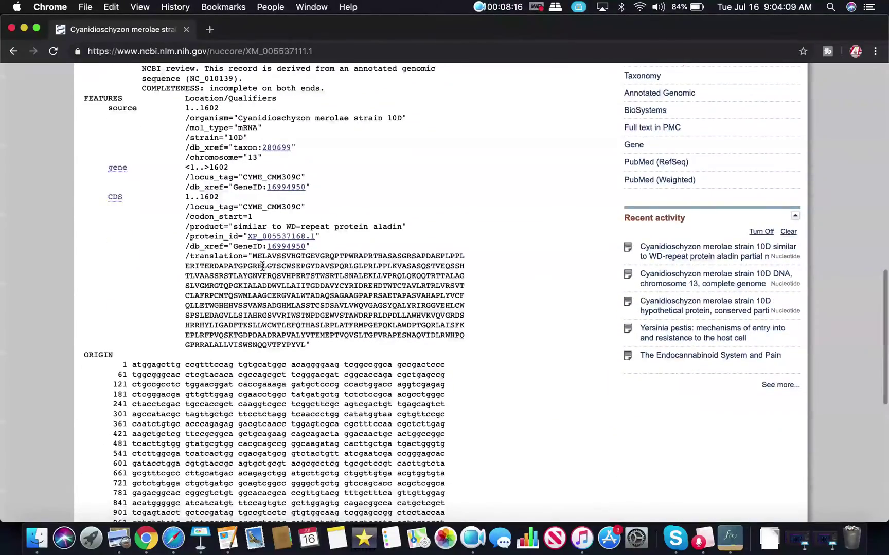
pyautogui.moveTo(253, 256); pyautogui.dragTo(301, 345)
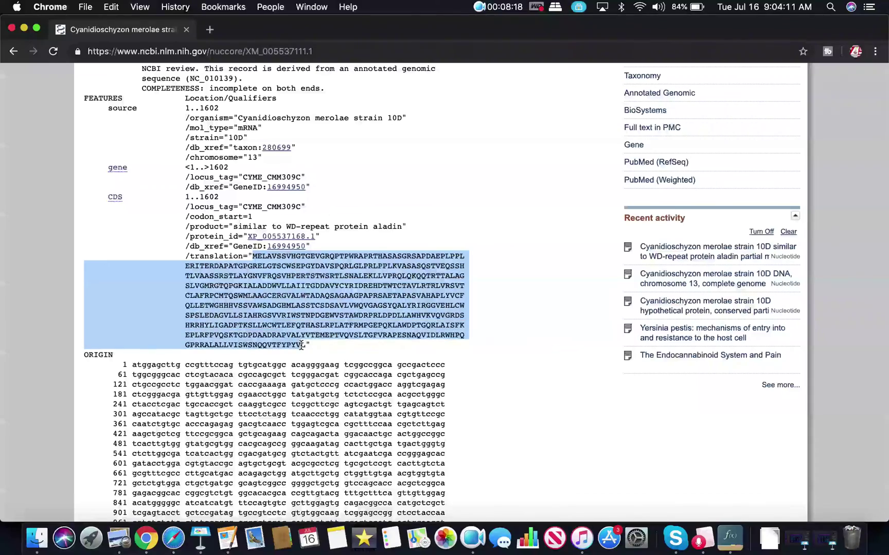
pyautogui.scroll(-1, 300, 344)
pyautogui.scroll(-2, 300, 345)
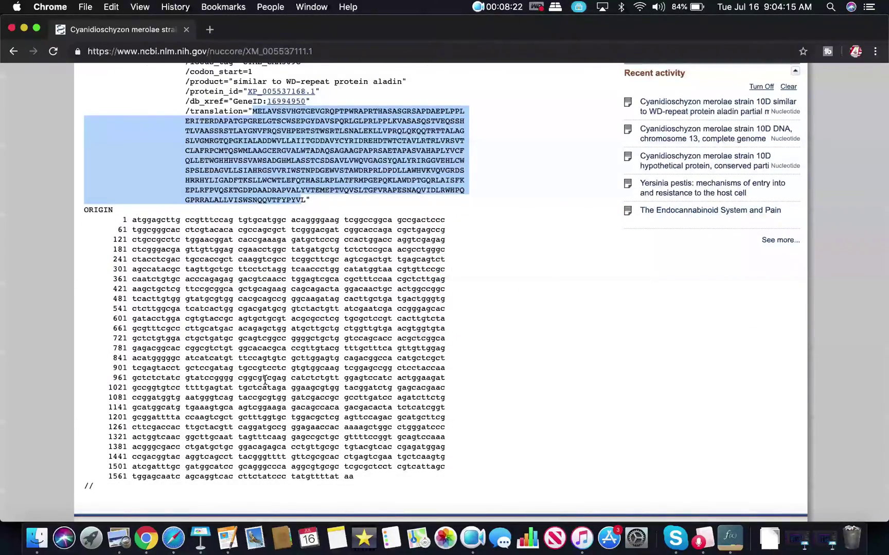
pyautogui.click(204, 544)
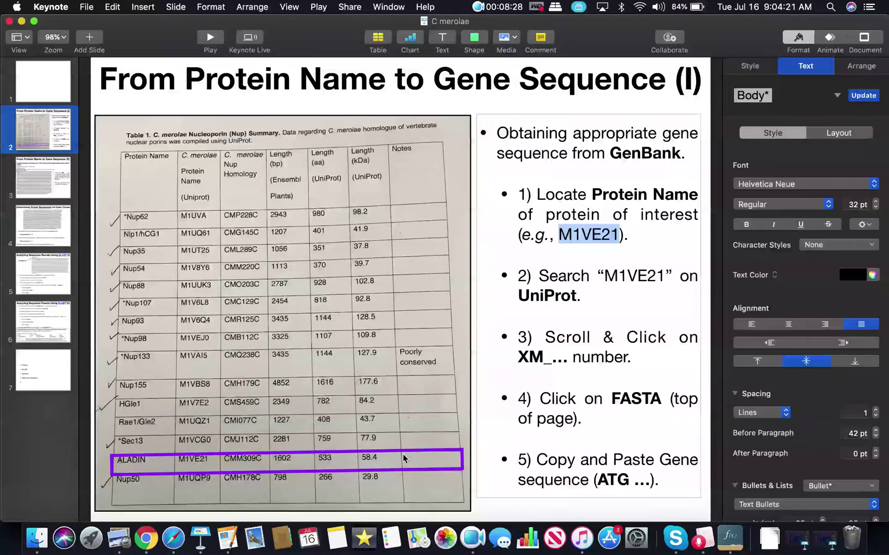
pyautogui.click(146, 539)
pyautogui.scroll(15, 198, 294)
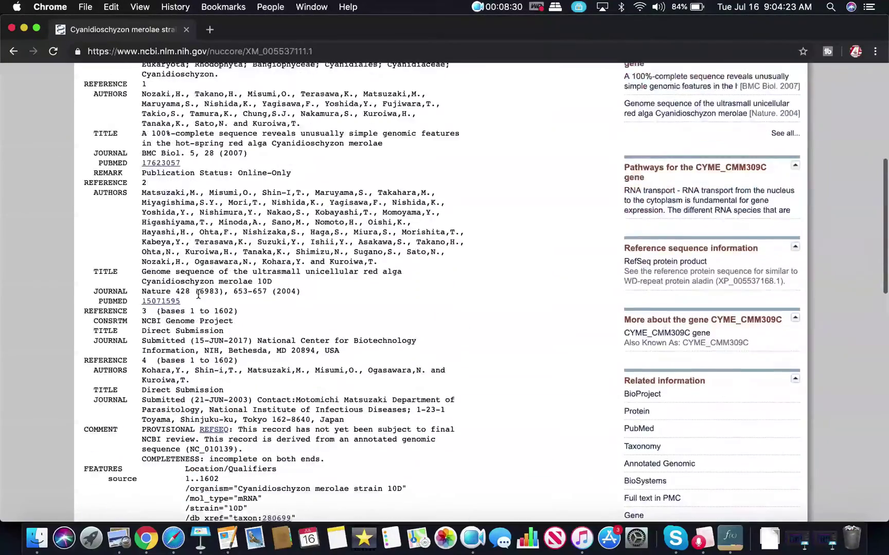
pyautogui.scroll(3, 198, 294)
# Show XM_005537111.1 as FASTA and select the sequence from ATG to the end
pyautogui.click(103, 251)
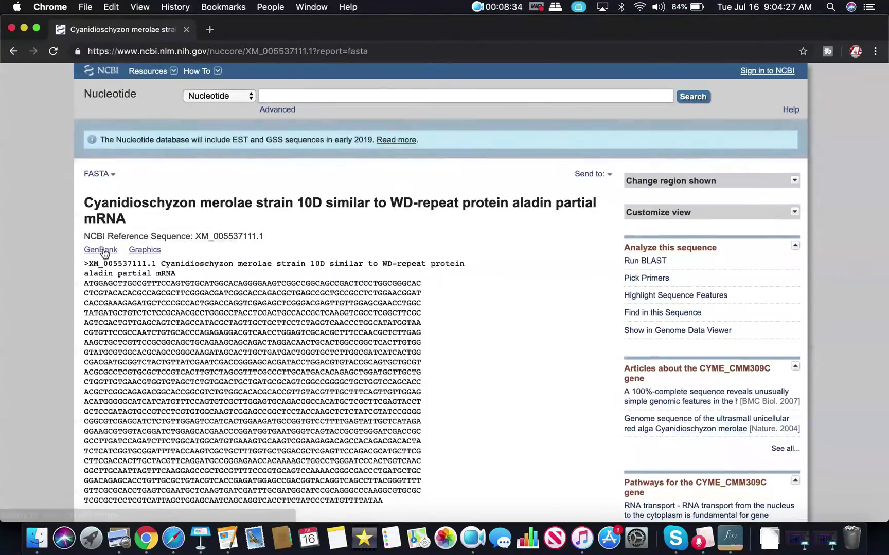
pyautogui.scroll(-2, 150, 326)
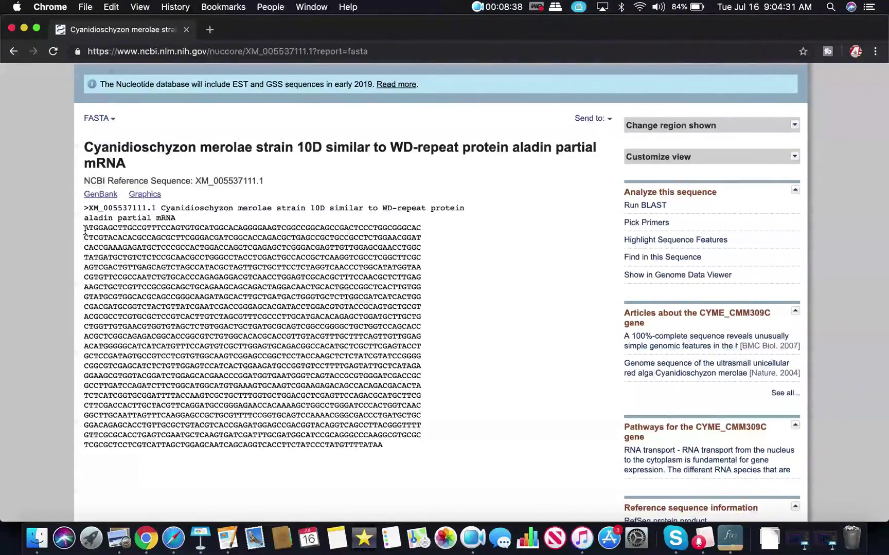
pyautogui.moveTo(85, 232); pyautogui.dragTo(382, 445)
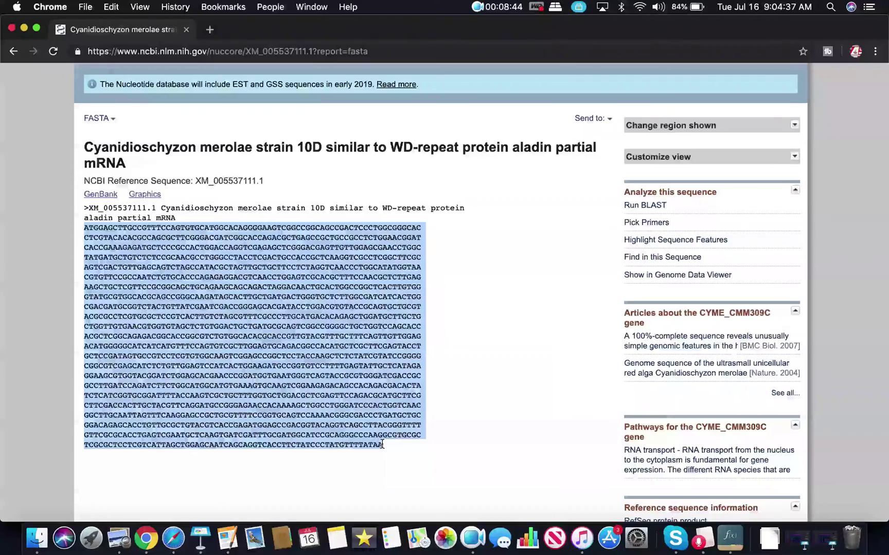
# Go to Keynote slide 3, 'From Protein Name to Gene Sequence (II)'
pyautogui.click(201, 537)
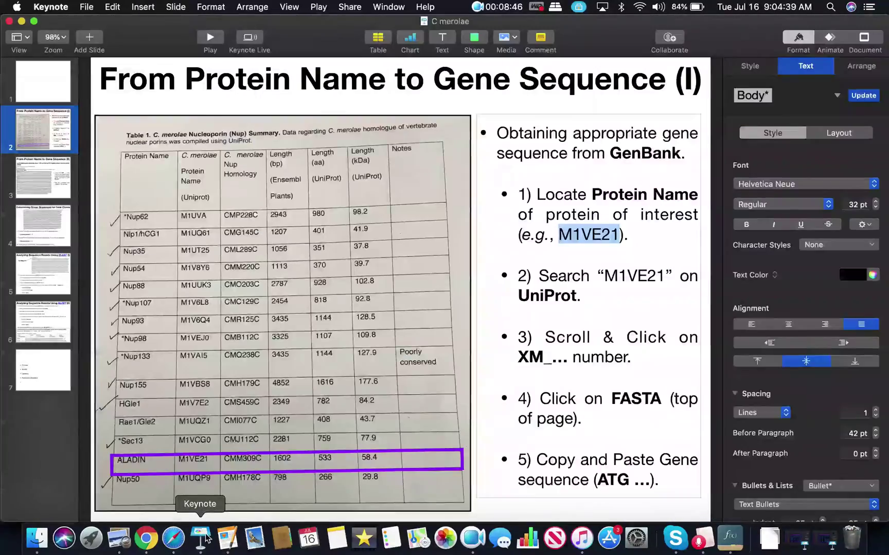
pyautogui.click(48, 185)
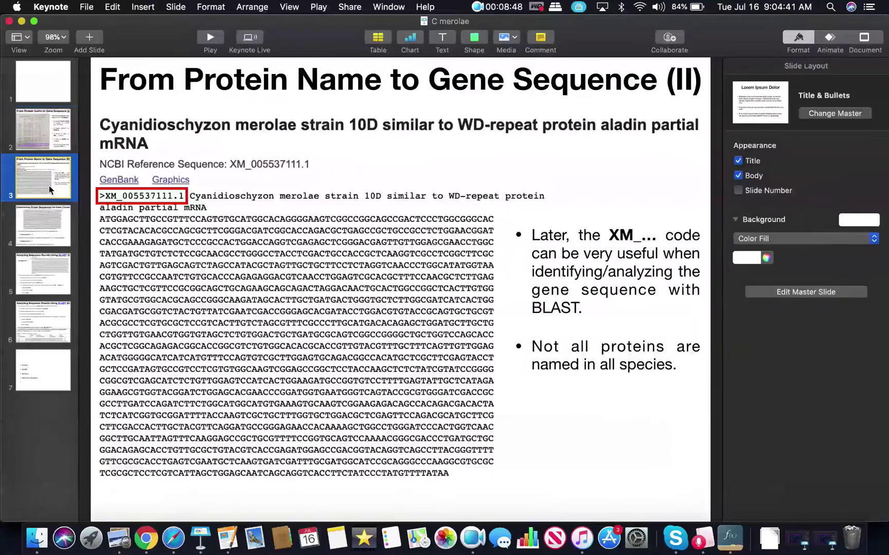